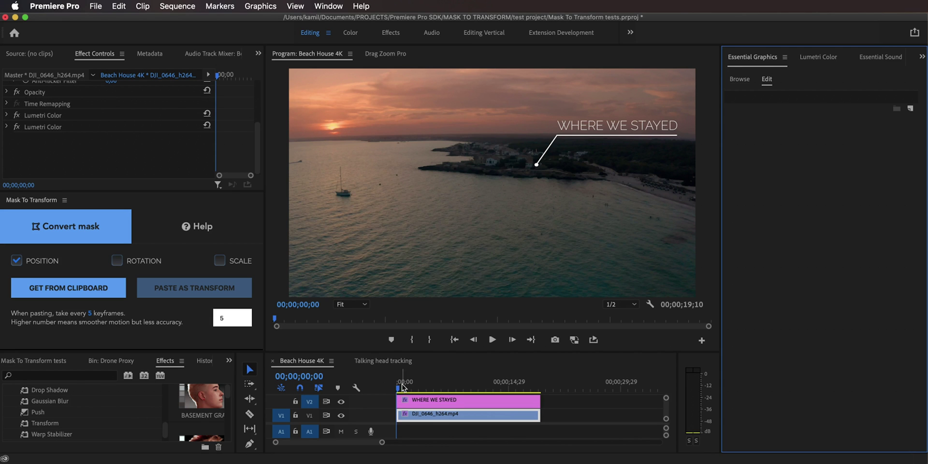
Scrub through the drone shot, then select the WHERE WE STAYED clip on V2 to list its layers.
drag(408, 385, 450, 387)
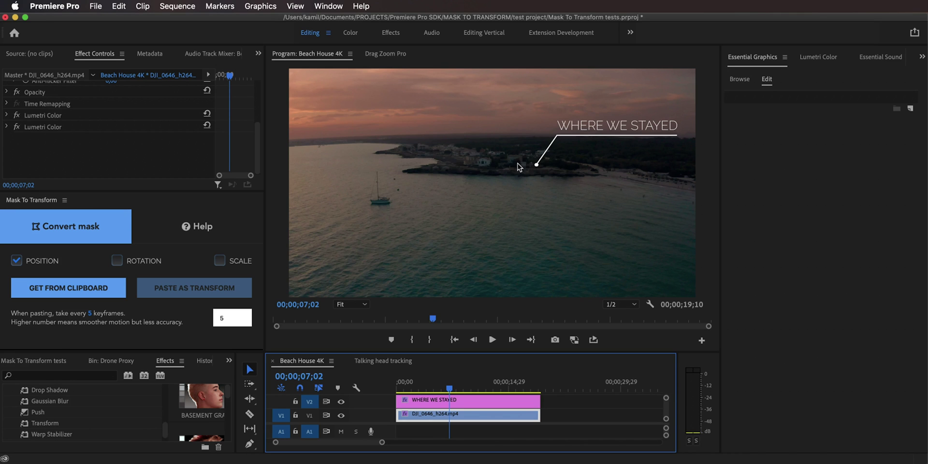
drag(450, 388, 395, 381)
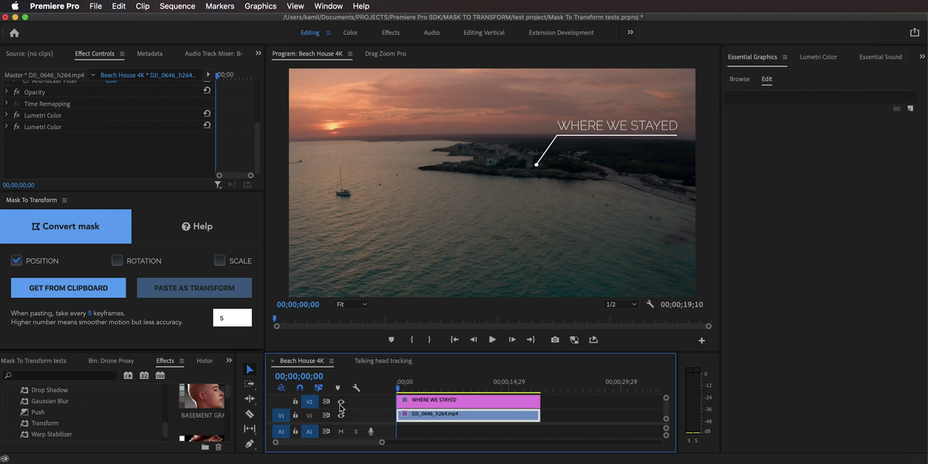
click(431, 400)
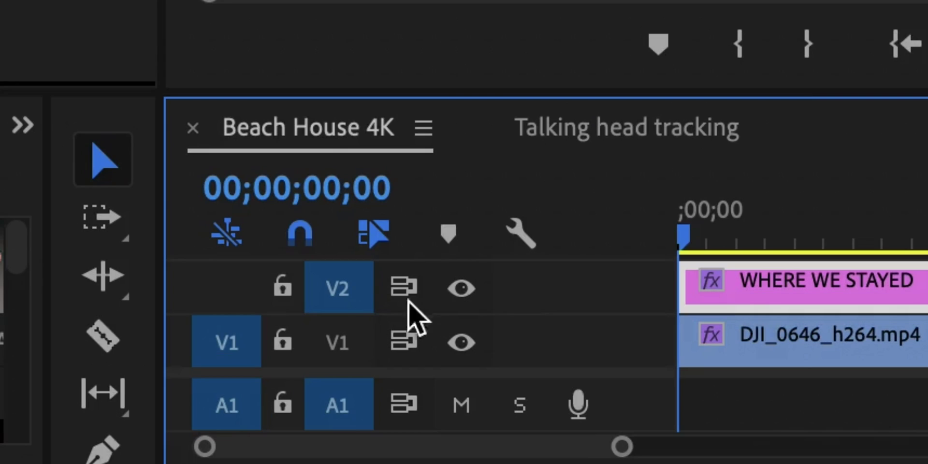
Hide track V2, select DJI_0646_h264.mp4, and view it at 100% panned to the houses.
click(461, 289)
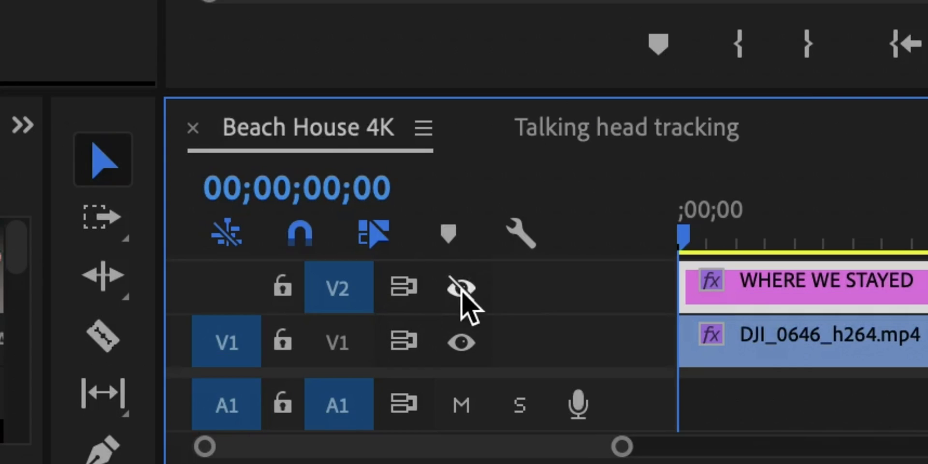
click(804, 347)
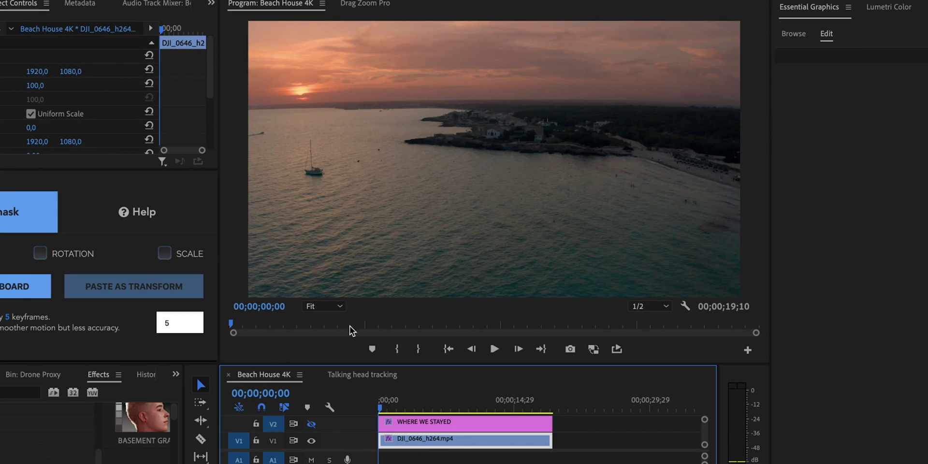
click(335, 309)
click(323, 393)
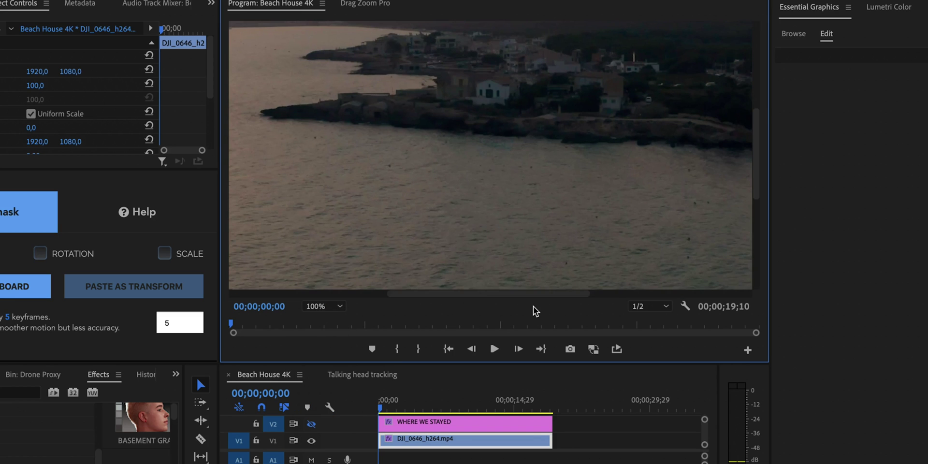
drag(484, 294, 639, 292)
drag(756, 169, 758, 146)
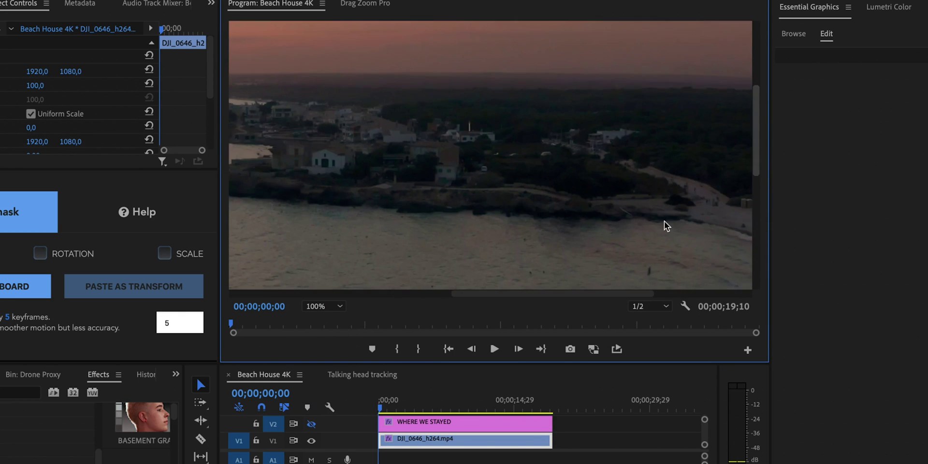
drag(414, 176, 474, 182)
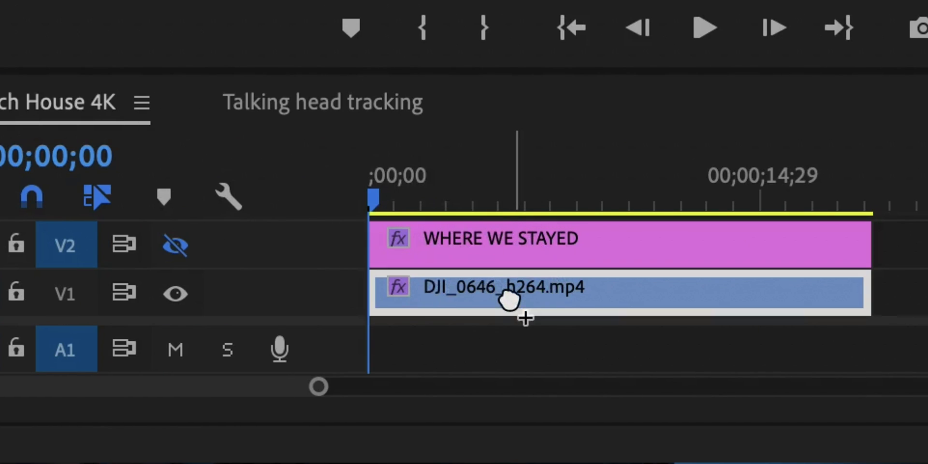
Draw a pen mask around the house on the Gaussian Blur and set Mask Feather to 0.
scroll(107, 143, down, 3)
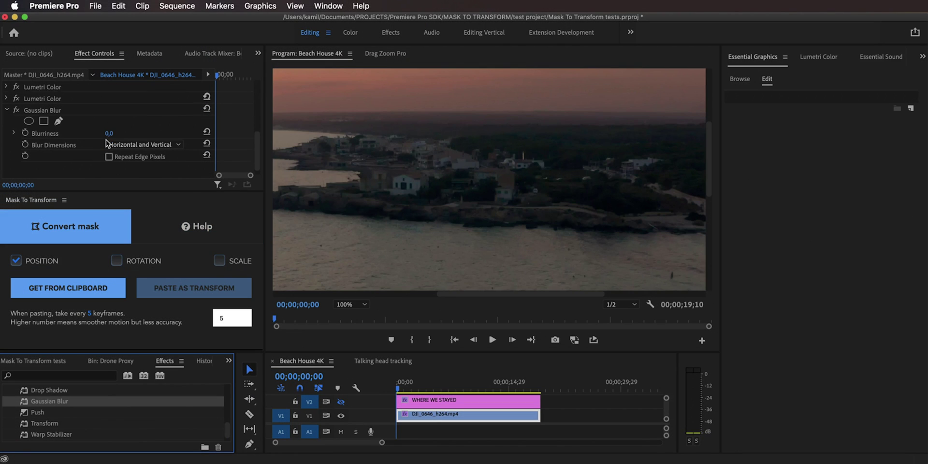
scroll(107, 143, down, 1)
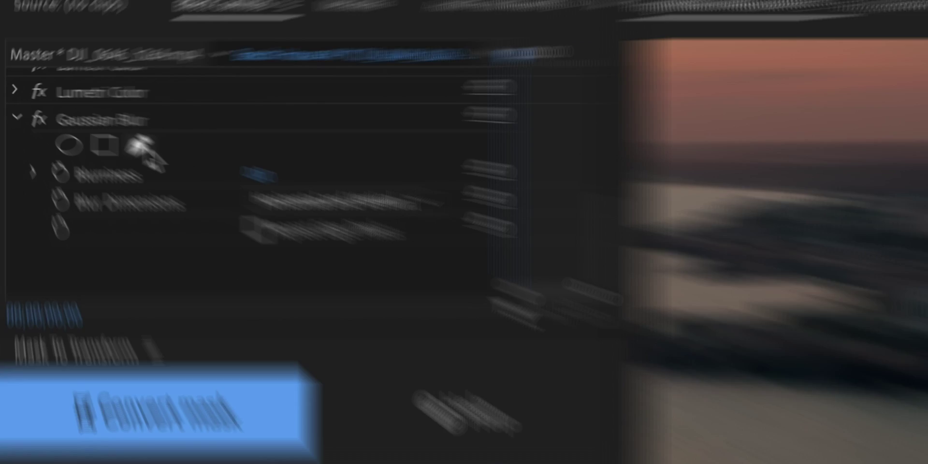
click(59, 113)
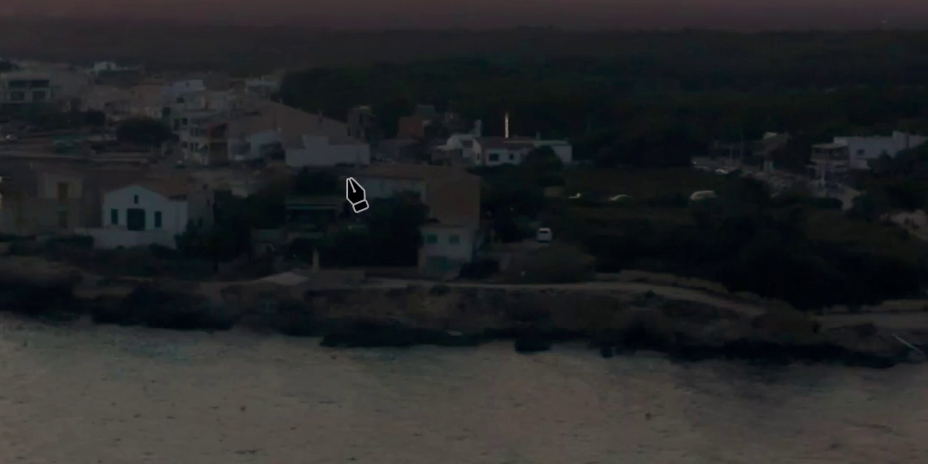
click(354, 173)
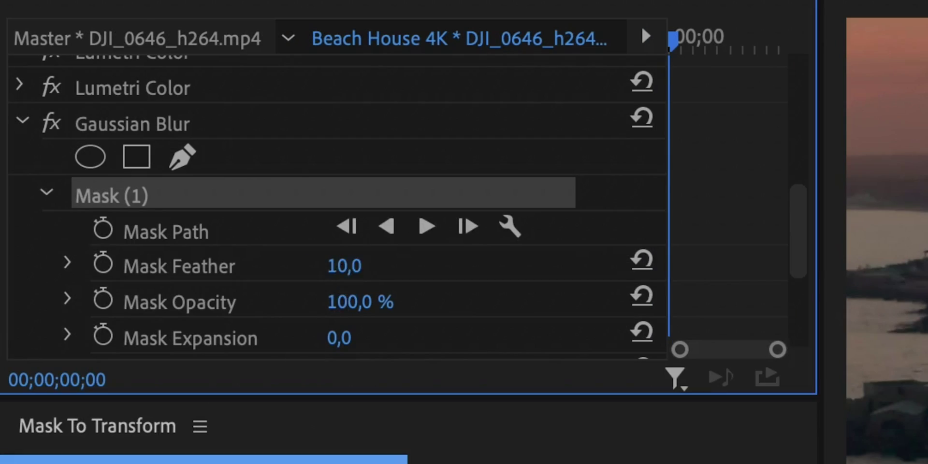
drag(343, 265, 324, 265)
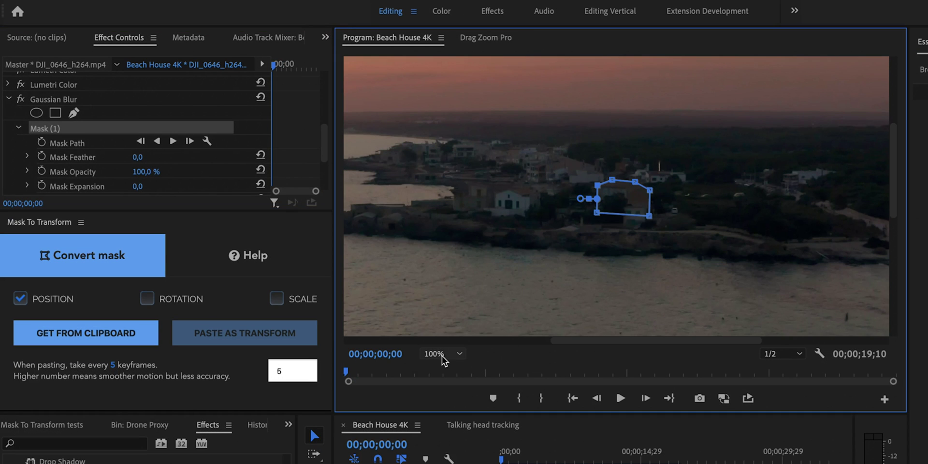
click(442, 353)
With the preview at 50%, keyframe the Mask Path at 00;00;00;00 and set mask tracking to Position.
click(442, 416)
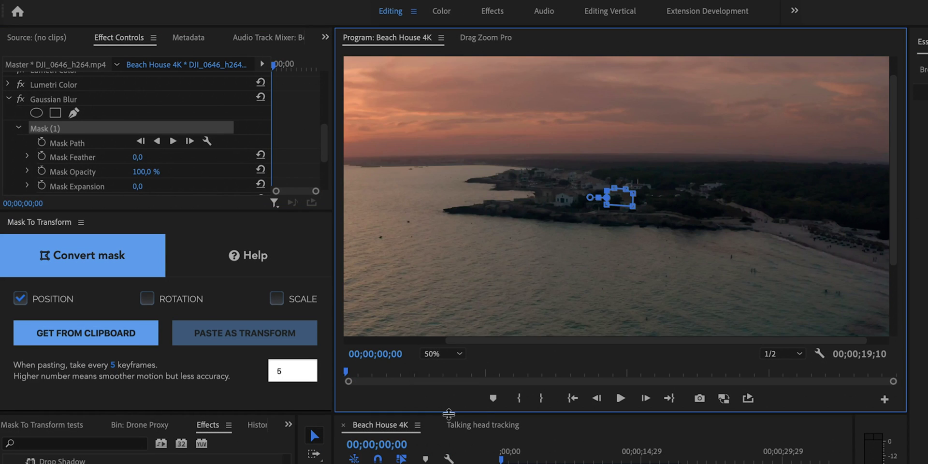
drag(661, 344, 580, 343)
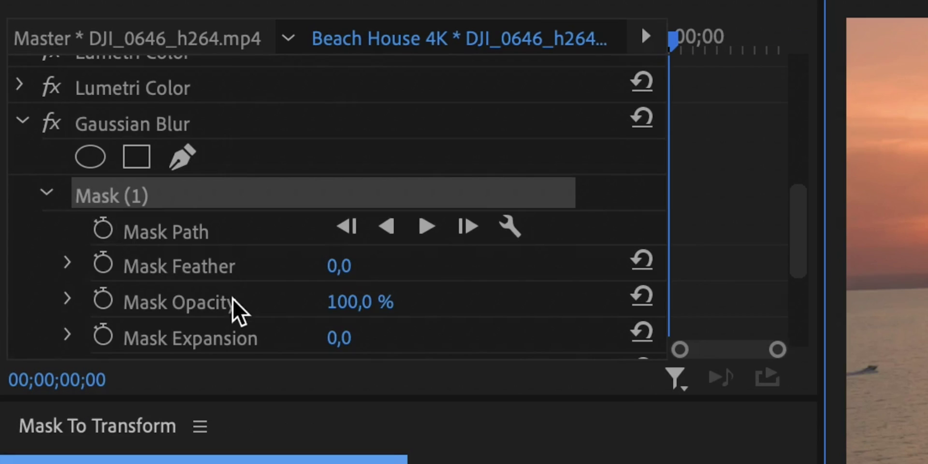
click(102, 230)
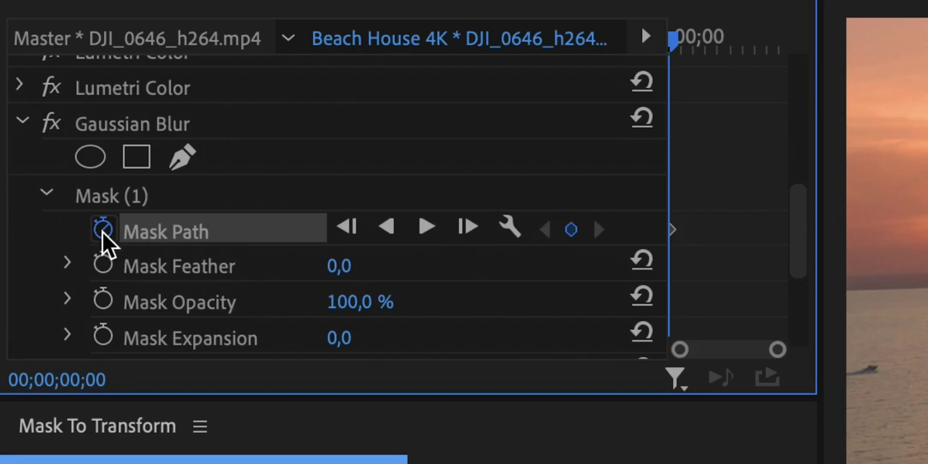
click(510, 226)
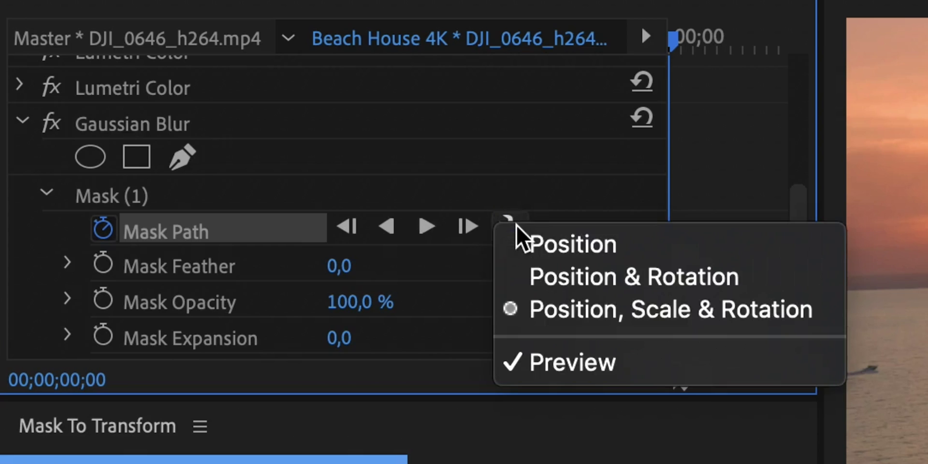
click(574, 252)
click(513, 227)
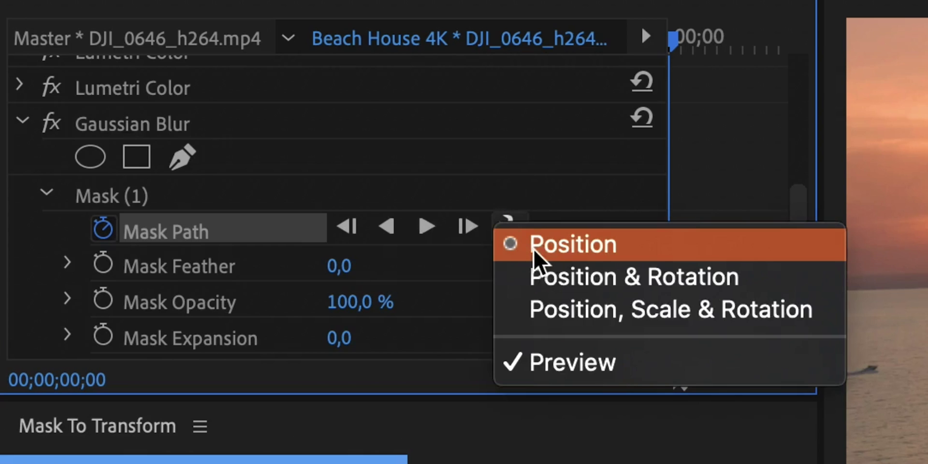
click(200, 207)
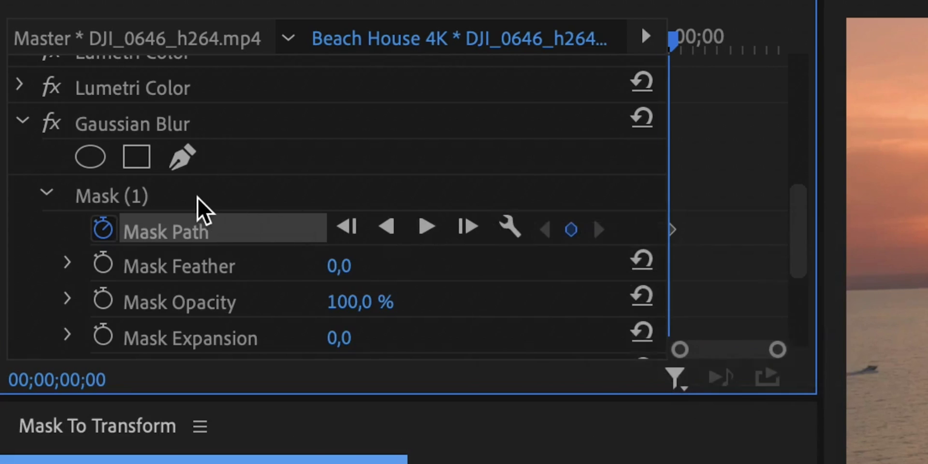
click(180, 199)
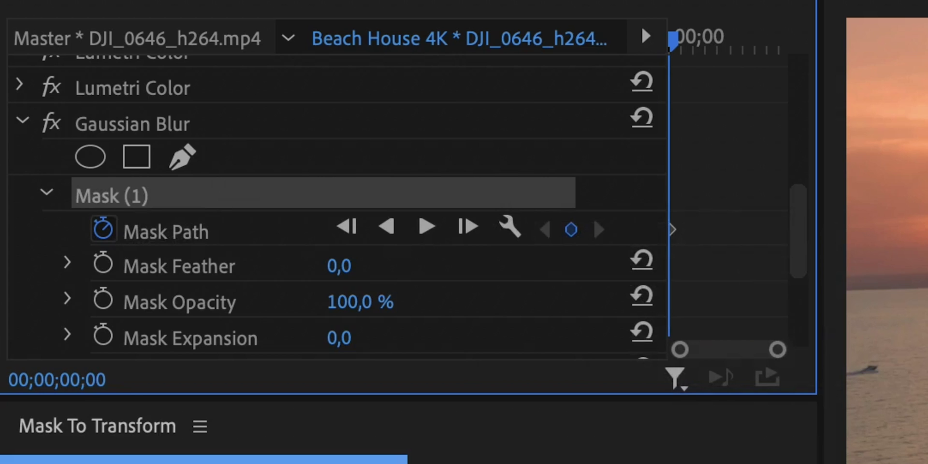
Track Mask (1) forward through the drone clip, then scrub back to about 00;00;16;26 to check.
click(426, 227)
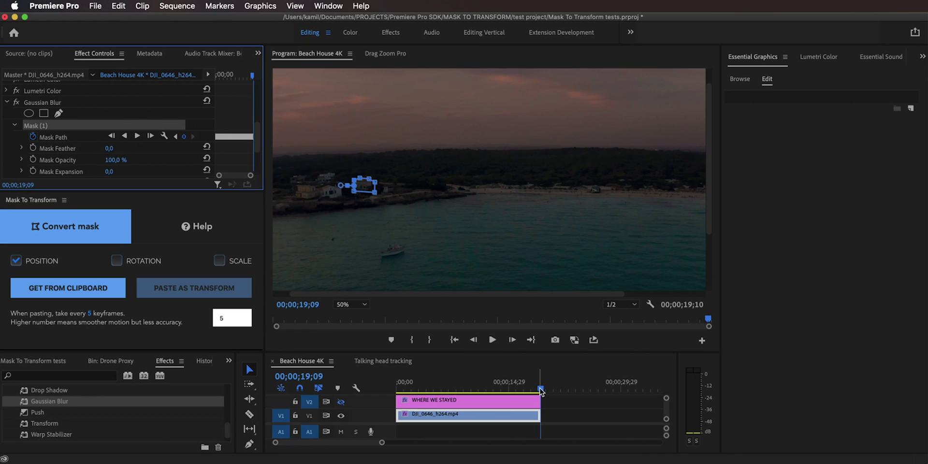
click(674, 457)
mouse_move(537, 392)
mouse_down()
mouse_move(460, 388)
mouse_move(522, 385)
mouse_up()
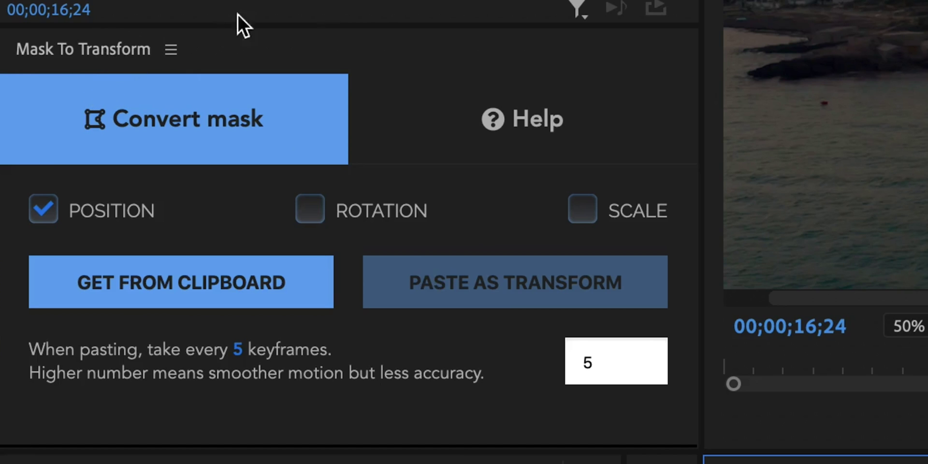
Open the Mask To Transform extension panel from the Window menu.
click(256, 10)
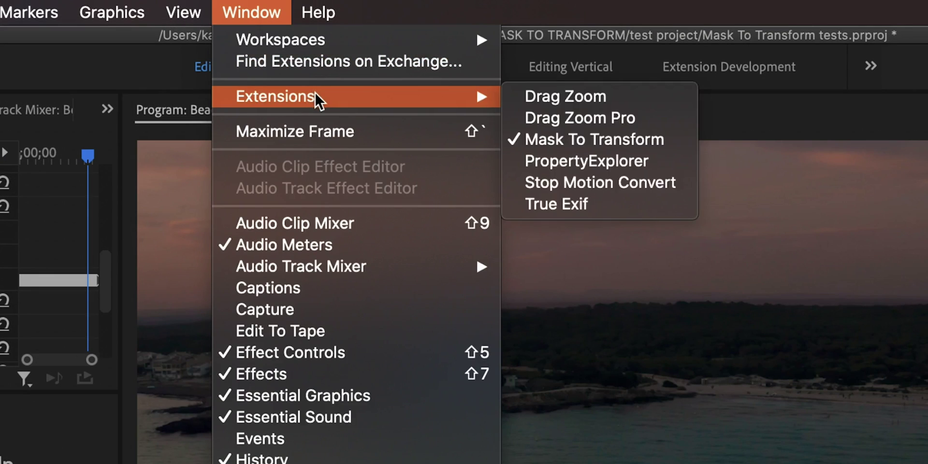
mouse_move(498, 99)
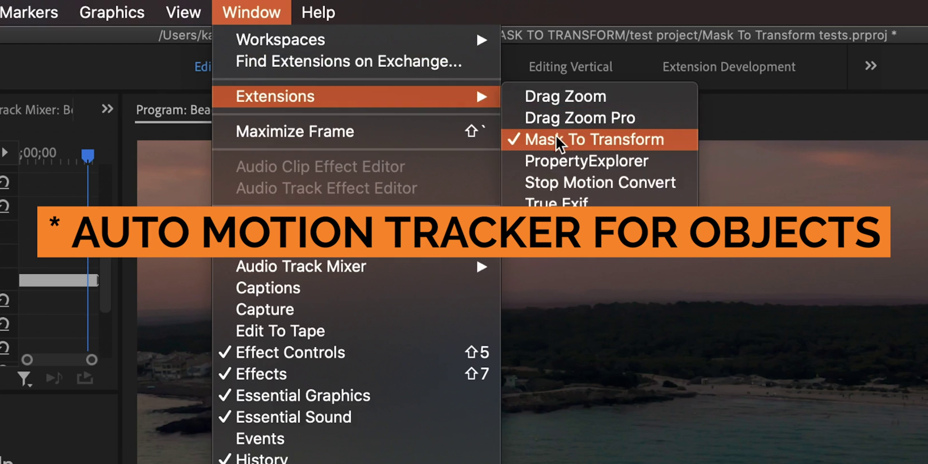
click(559, 141)
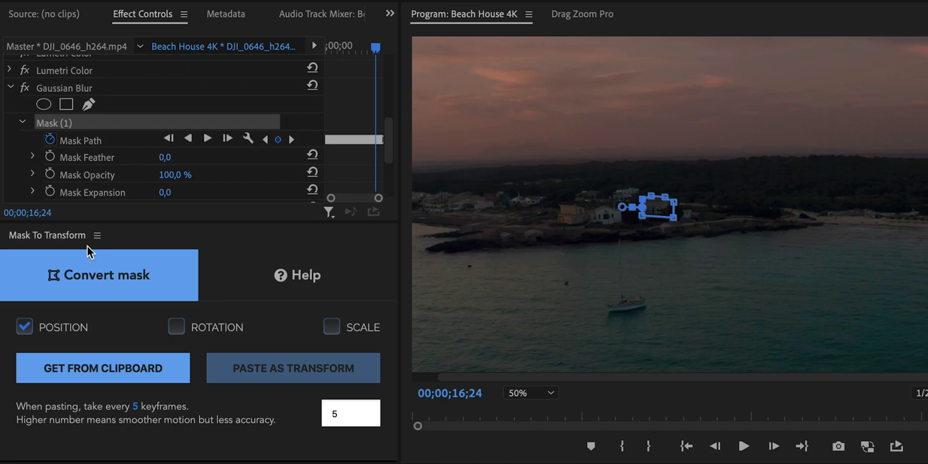
Copy the tracked Mask (1) and load its 581 keyframes with GET FROM CLIPBOARD.
click(68, 121)
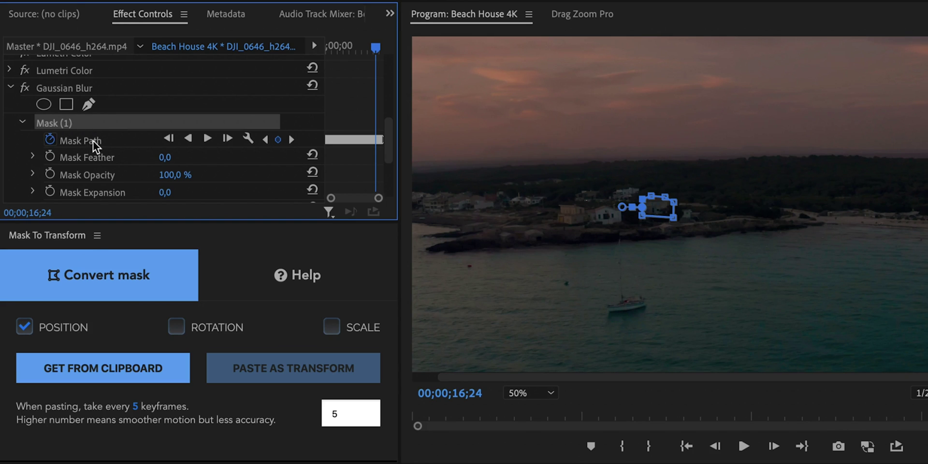
right_click(66, 130)
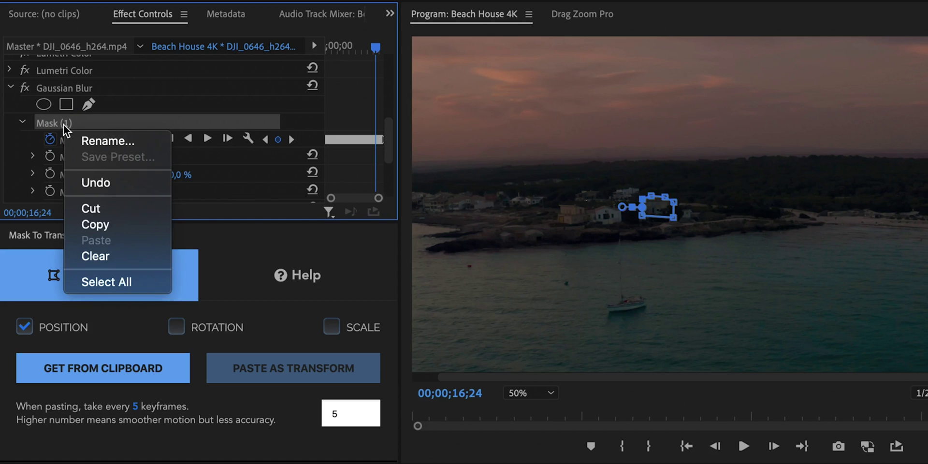
click(97, 224)
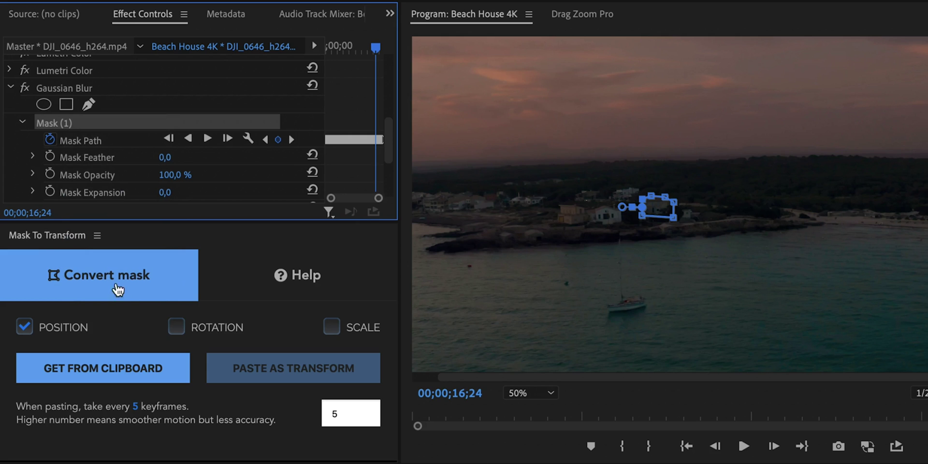
click(105, 374)
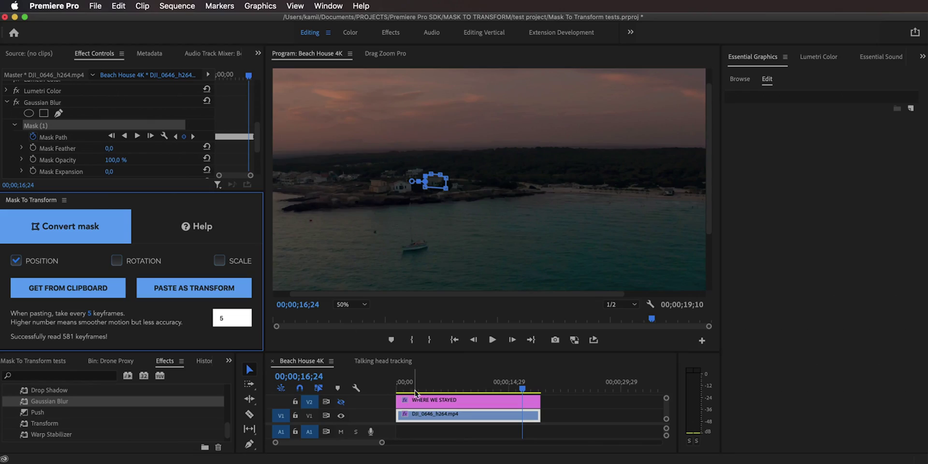
Select the WHERE WE STAYED clip, set the preview to Fit, and make track V2 visible.
click(437, 403)
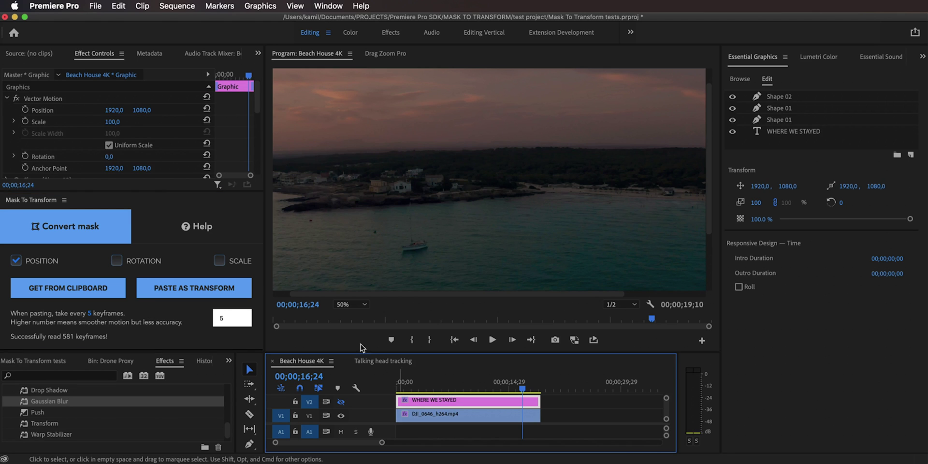
click(344, 309)
click(357, 319)
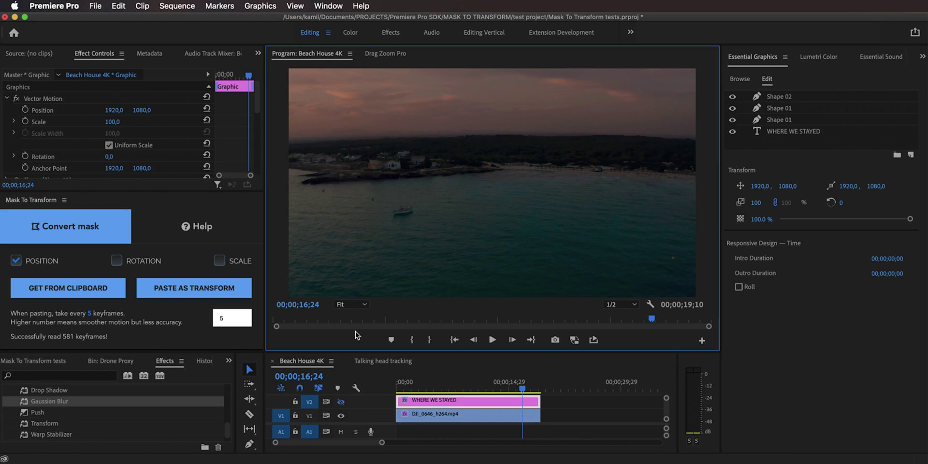
click(343, 402)
Paste the tracked keyframes onto the callout as Transform Position animation.
drag(522, 388, 393, 386)
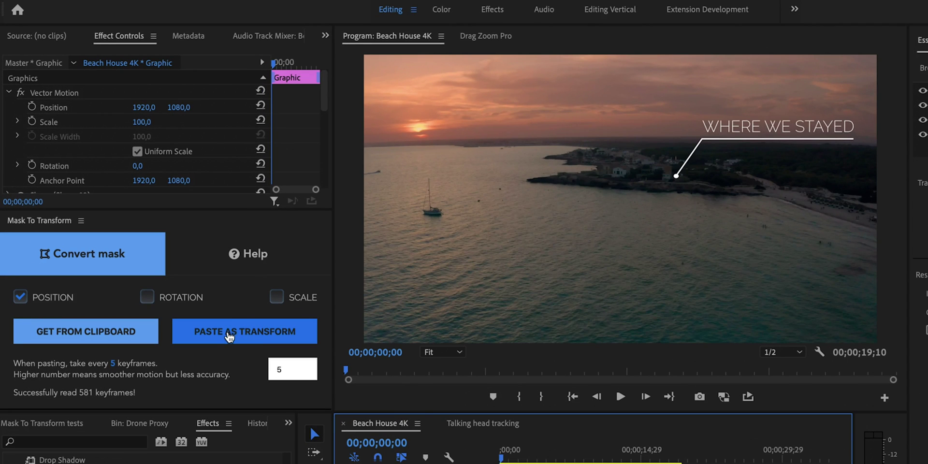
click(229, 335)
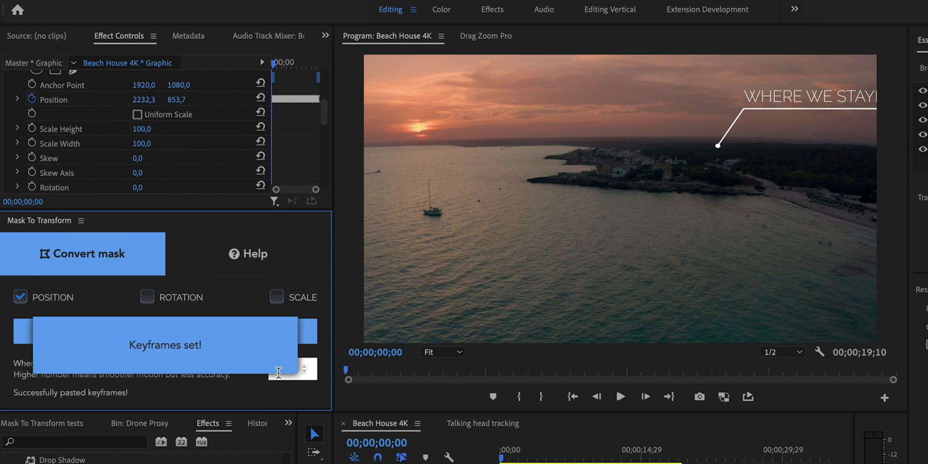
click(503, 453)
Scrub to check the callout follows the house, then set the Transform anchor point to 2328,0 / 921,0.
drag(503, 457, 572, 453)
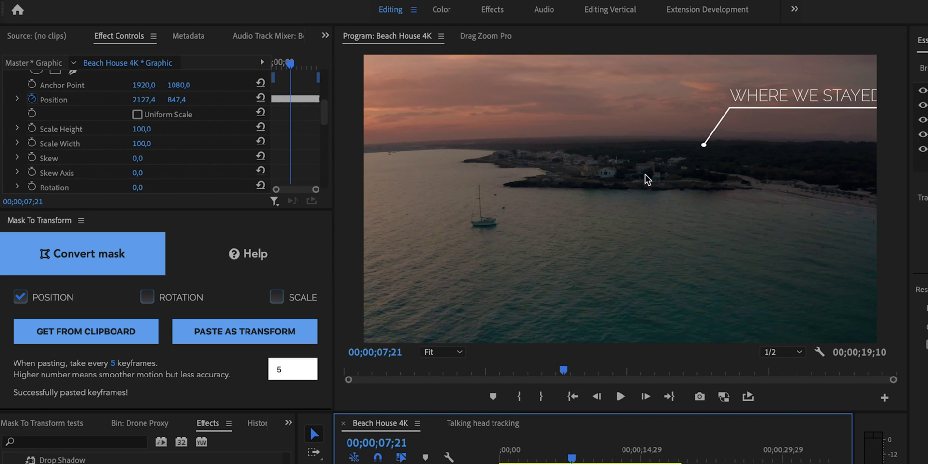
drag(570, 456, 472, 451)
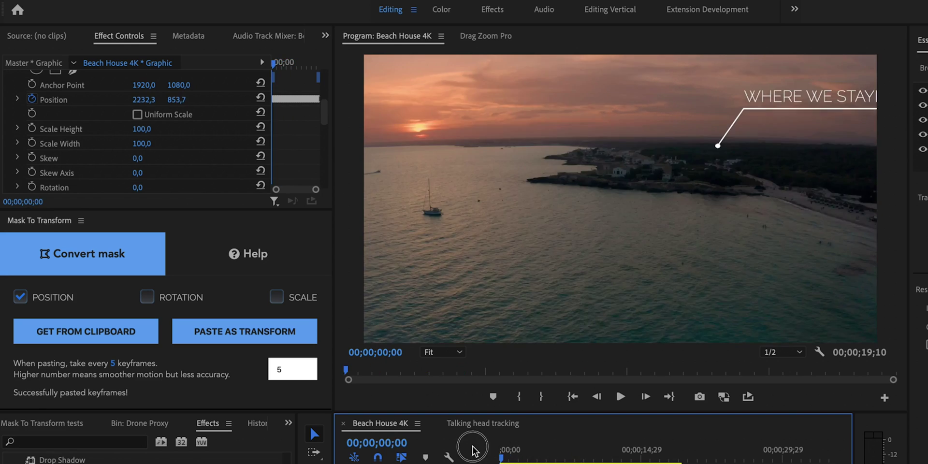
scroll(153, 150, up, 1)
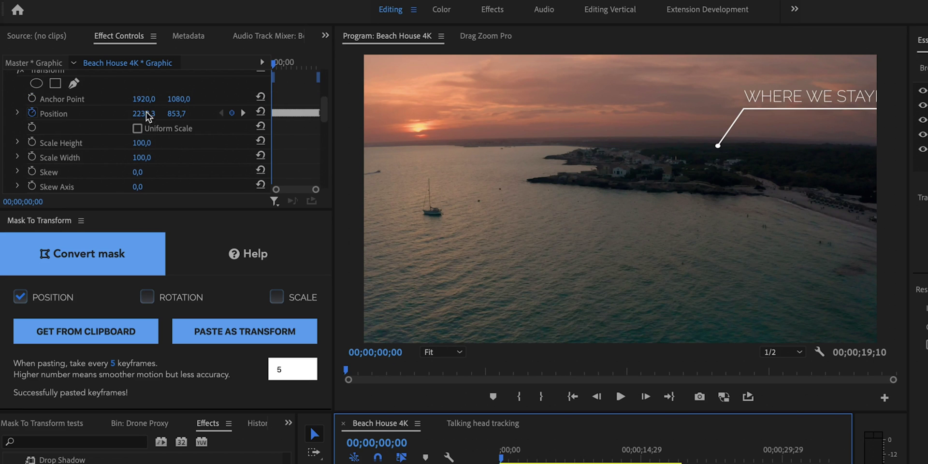
scroll(82, 95, up, 1)
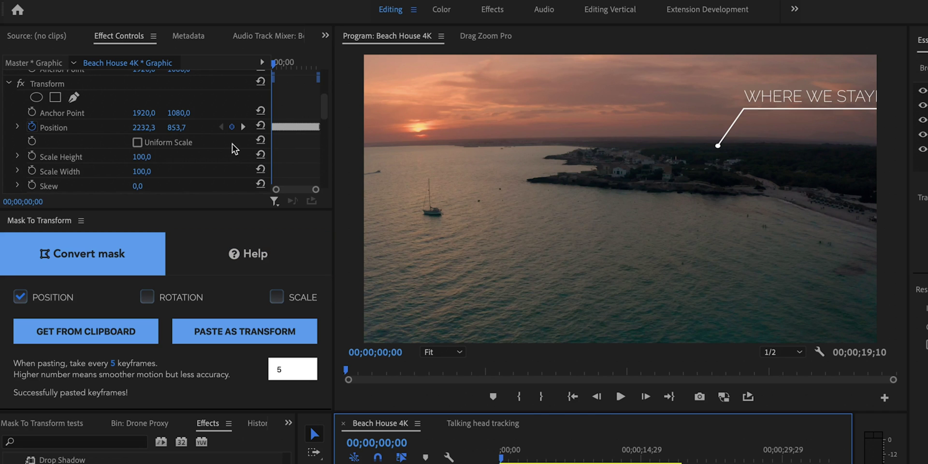
drag(144, 112, 183, 112)
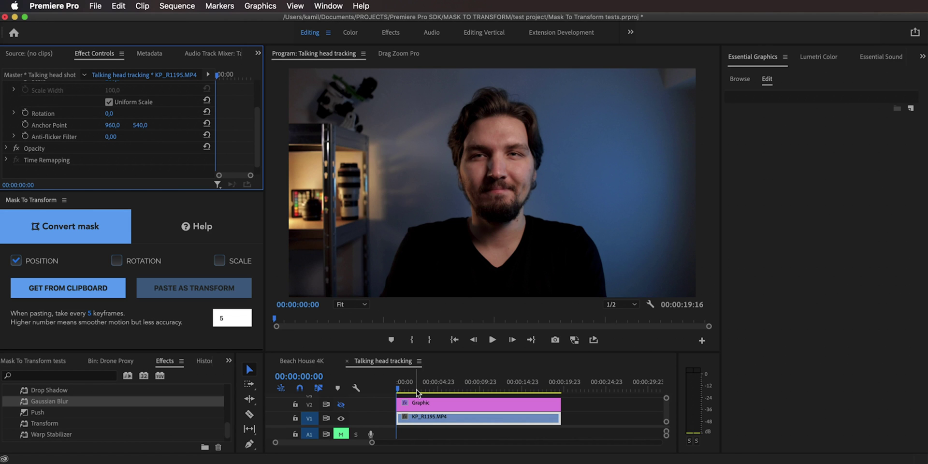
Scrub through the talking-head clip to preview how the head moves.
drag(399, 386, 411, 390)
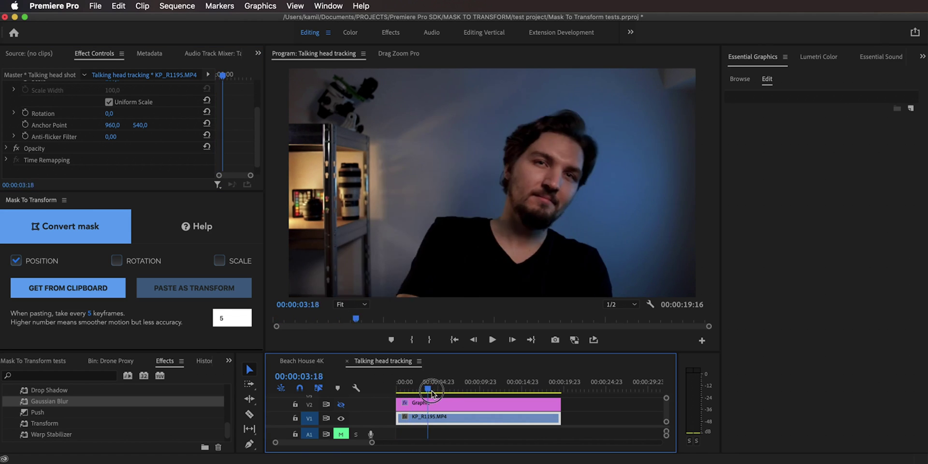
drag(431, 393, 126, 392)
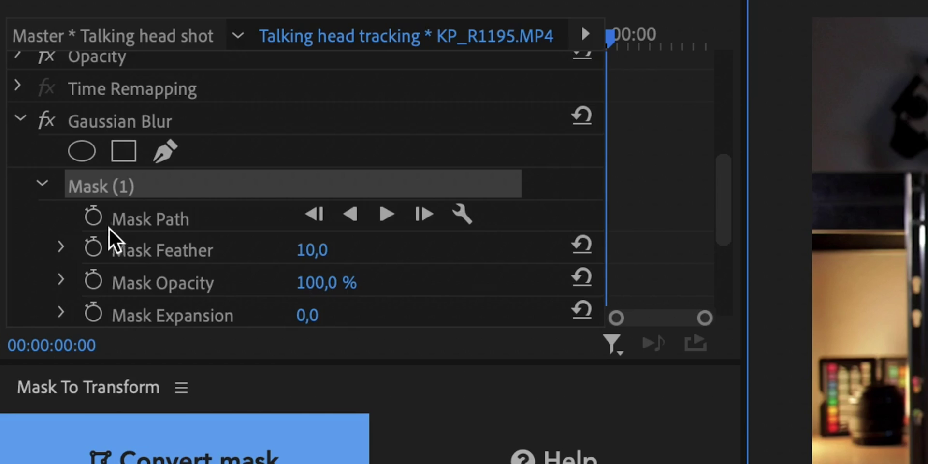
Keyframe the face mask, set tracking to Position, Scale & Rotation, track it forward, and review.
click(93, 216)
click(461, 214)
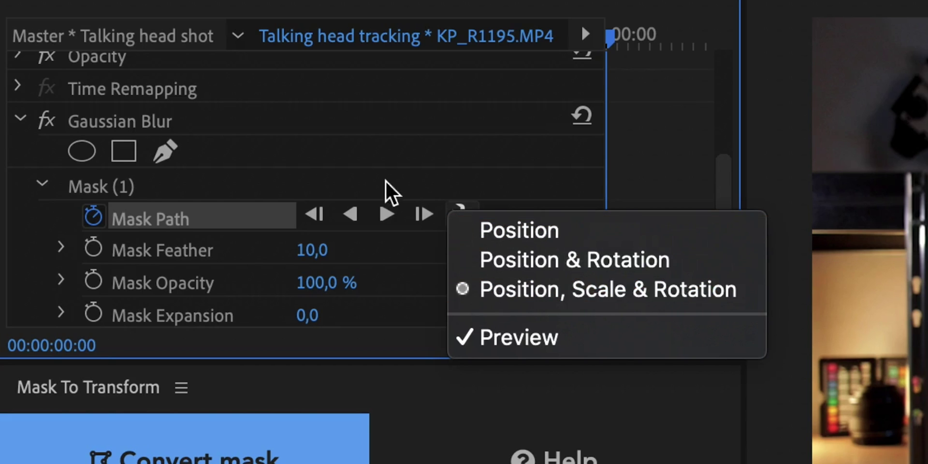
click(338, 195)
click(208, 188)
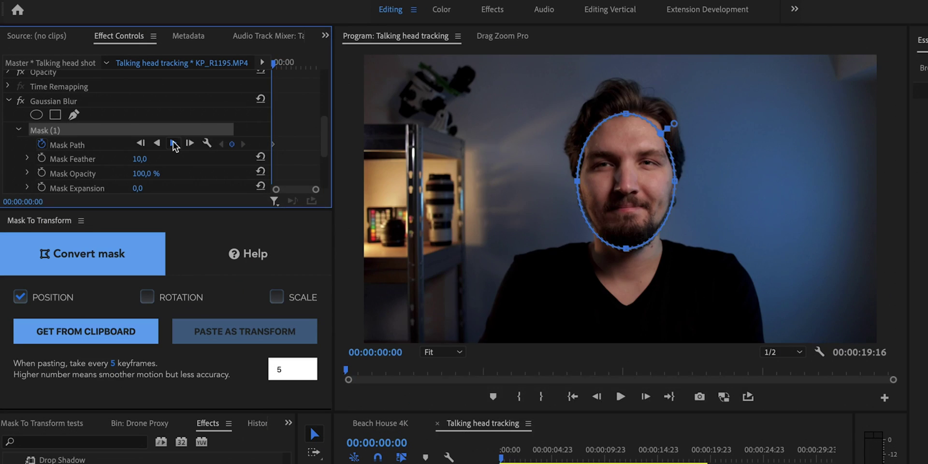
click(173, 144)
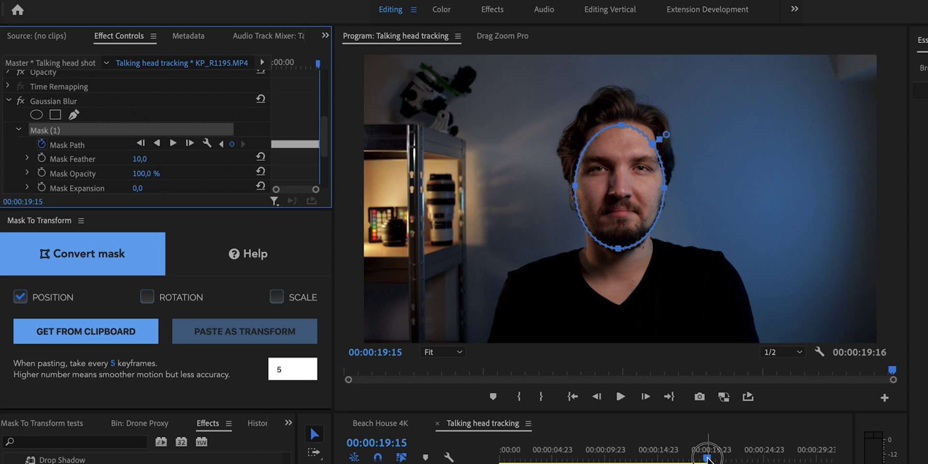
drag(707, 458, 489, 455)
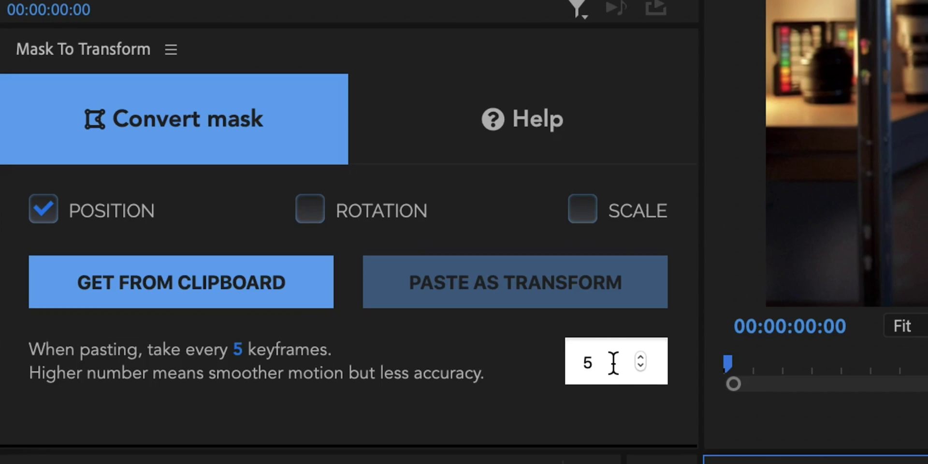
Set the Mask To Transform keyframe interval to 1, include rotation and scale, and copy Mask (1).
drag(613, 363, 568, 362)
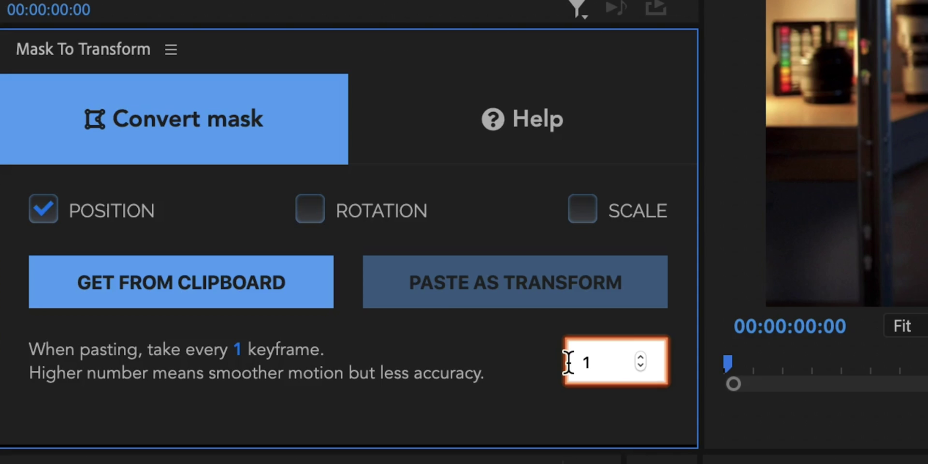
click(308, 215)
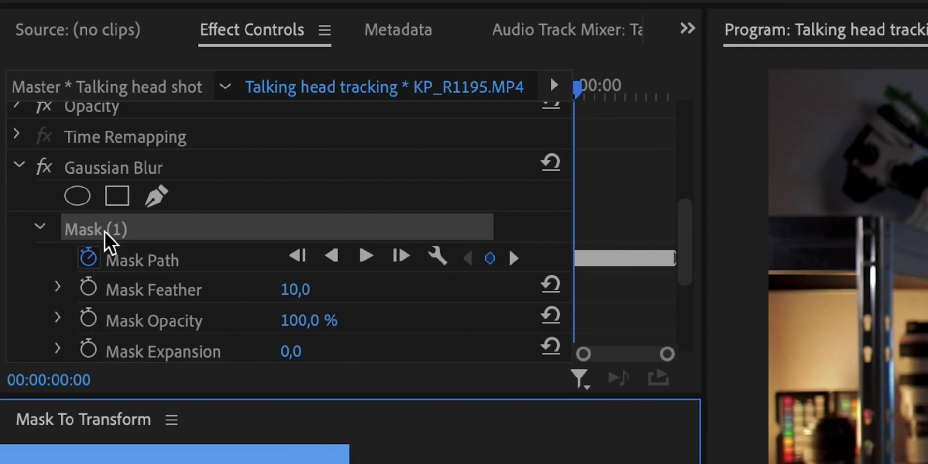
right_click(104, 232)
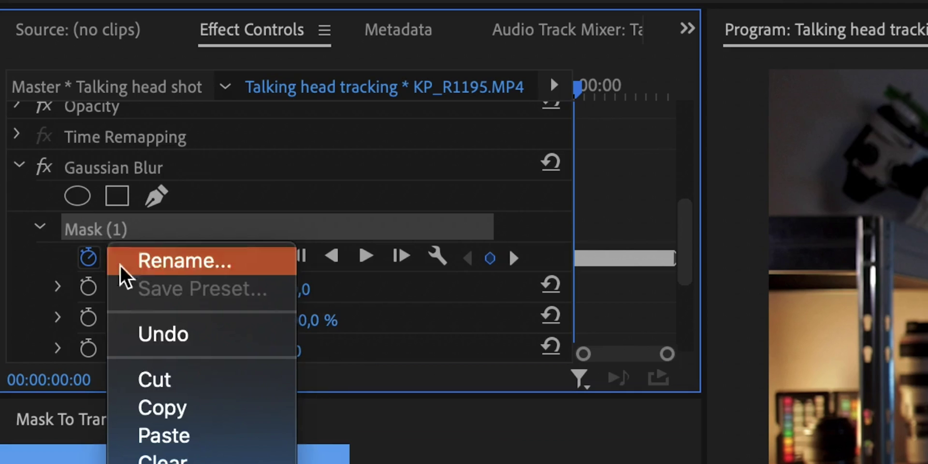
click(162, 407)
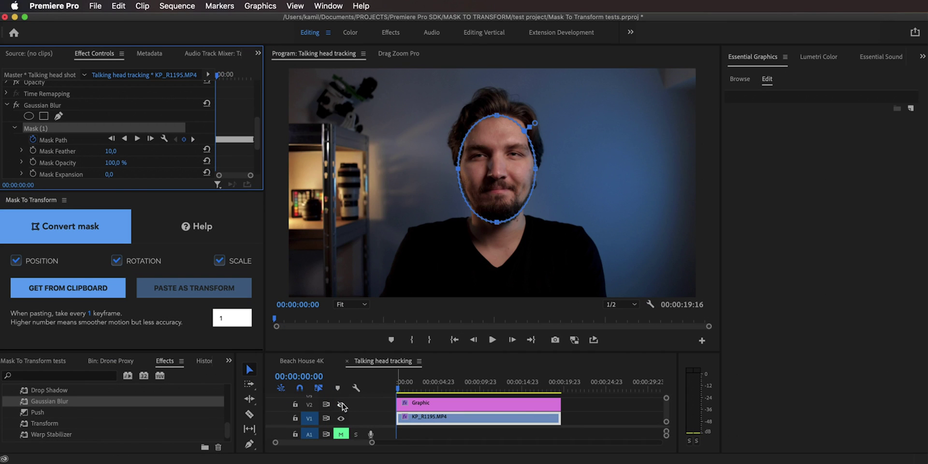
Load the copied face mask's 472 keyframes onto the rectangle Graphic clip.
click(341, 405)
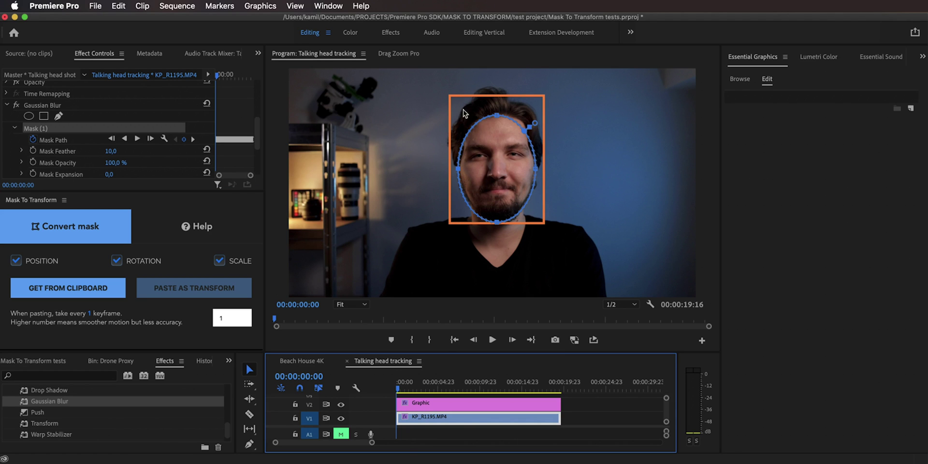
click(429, 405)
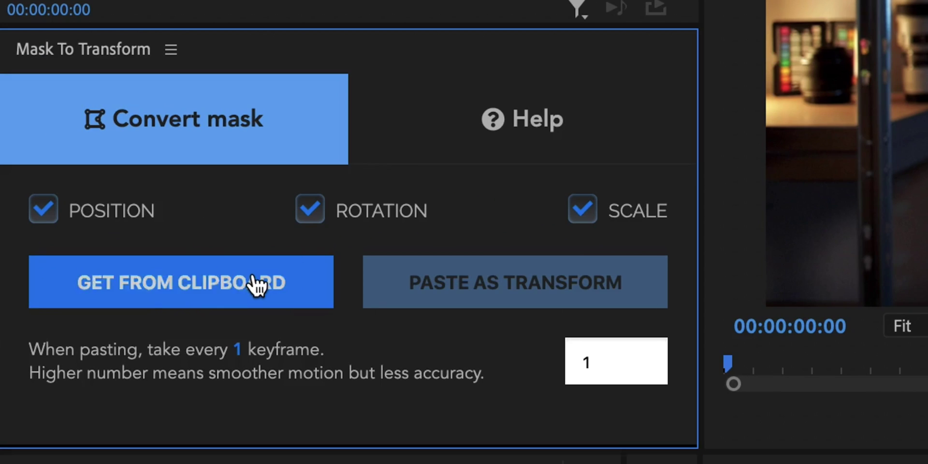
click(95, 288)
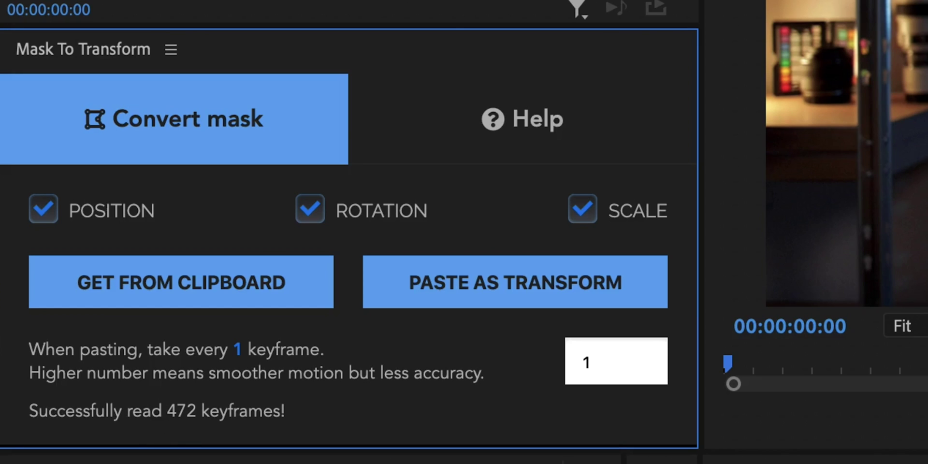
click(519, 295)
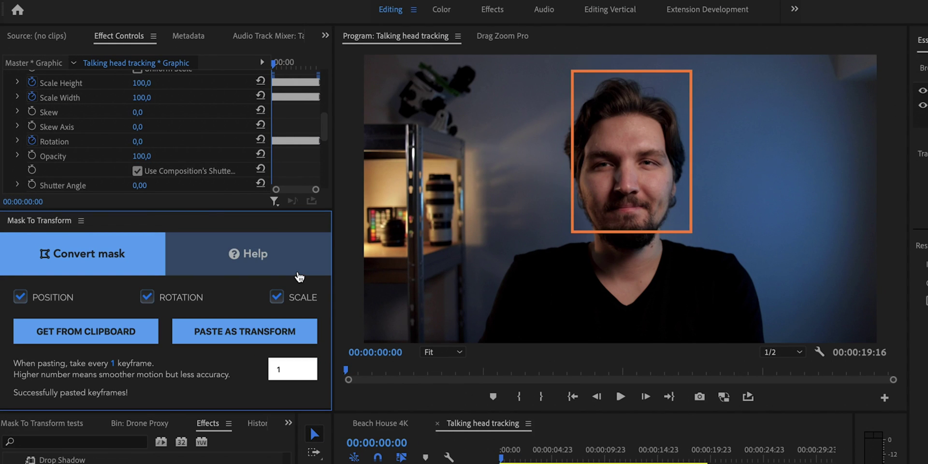
Set the Graphic clip's anchor point to 987,0 / 483,0 and play back to check the face tracking.
scroll(199, 137, up, 5)
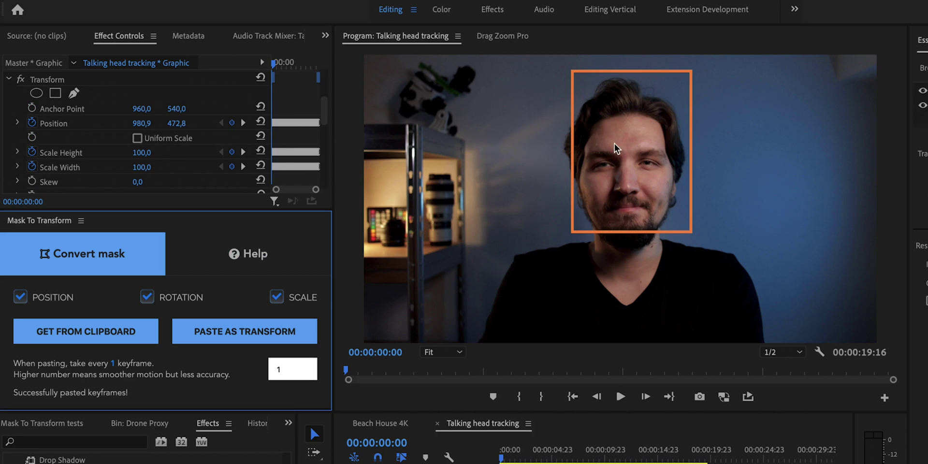
mouse_move(142, 112)
mouse_down()
mouse_move(157, 109)
mouse_move(139, 108)
mouse_up()
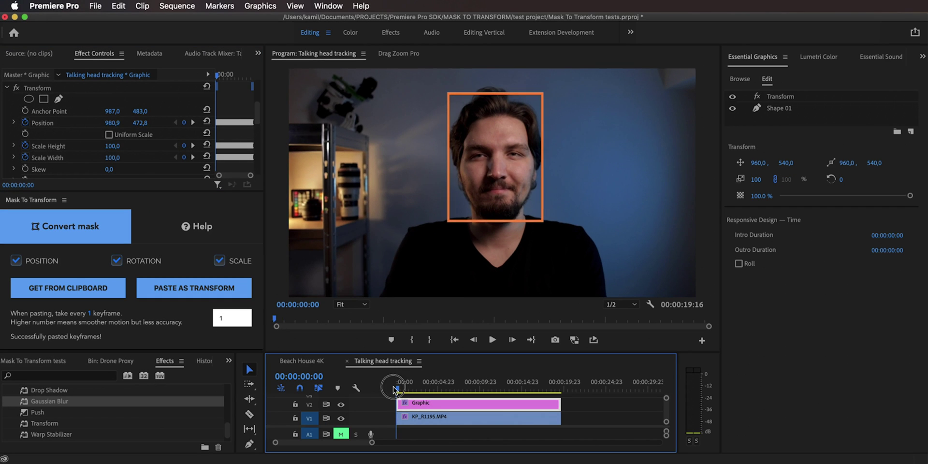
key(space)
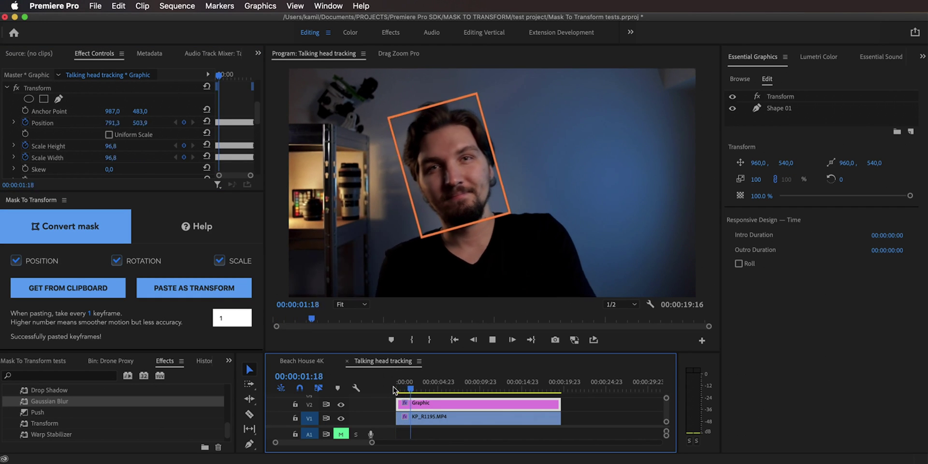